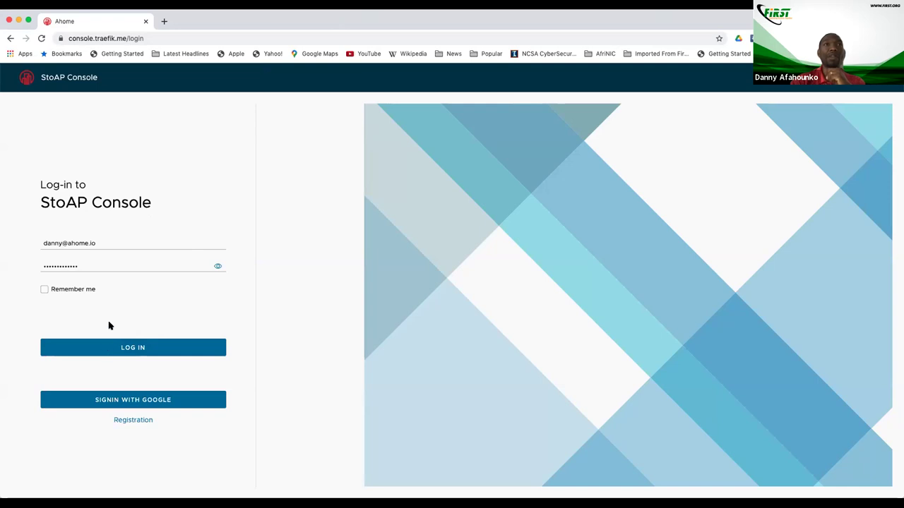
Log in to the StoAP Console with the filled-in credentials and start creating a new Ahobot.
{"action": "left_click", "coordinate": [116, 347]}
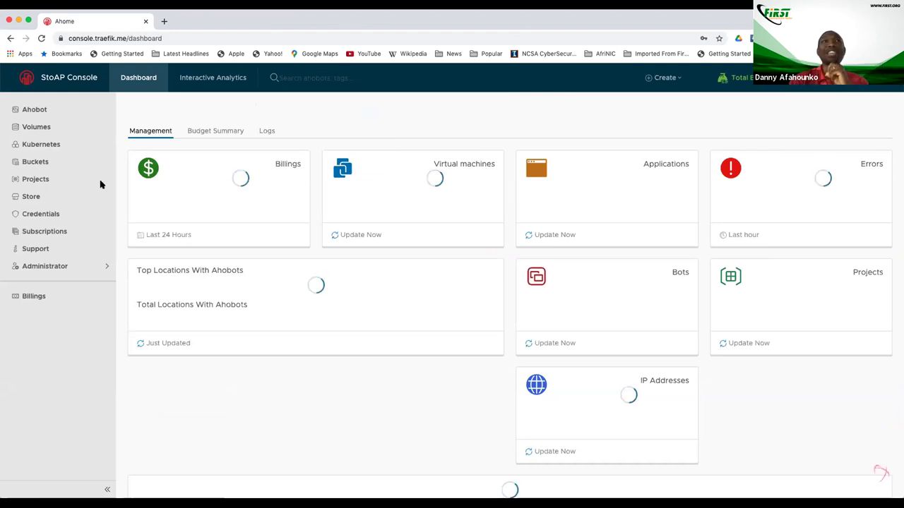
{"action": "left_click", "coordinate": [29, 111]}
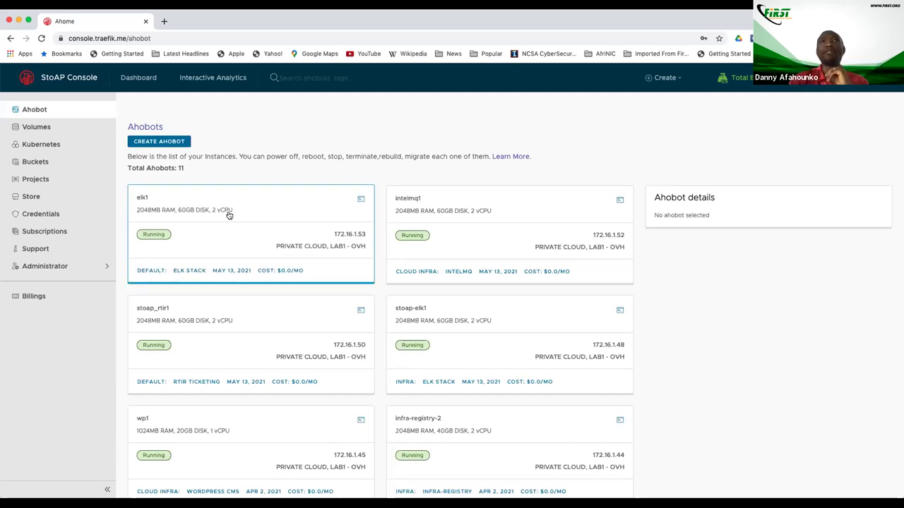
{"action": "left_click", "coordinate": [171, 144]}
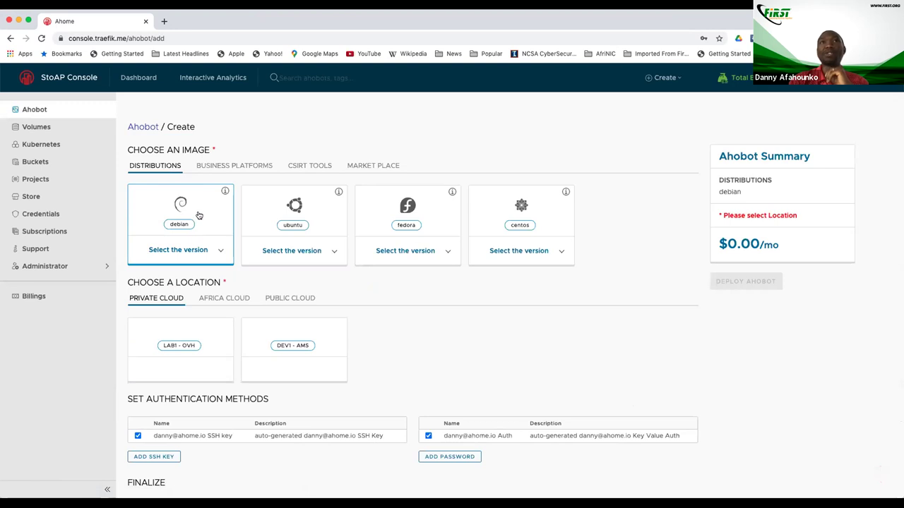
Look through the business platform and CSIRT tool images and choose RTIR Ticketing as the Ahobot's image.
{"action": "left_click", "coordinate": [219, 167]}
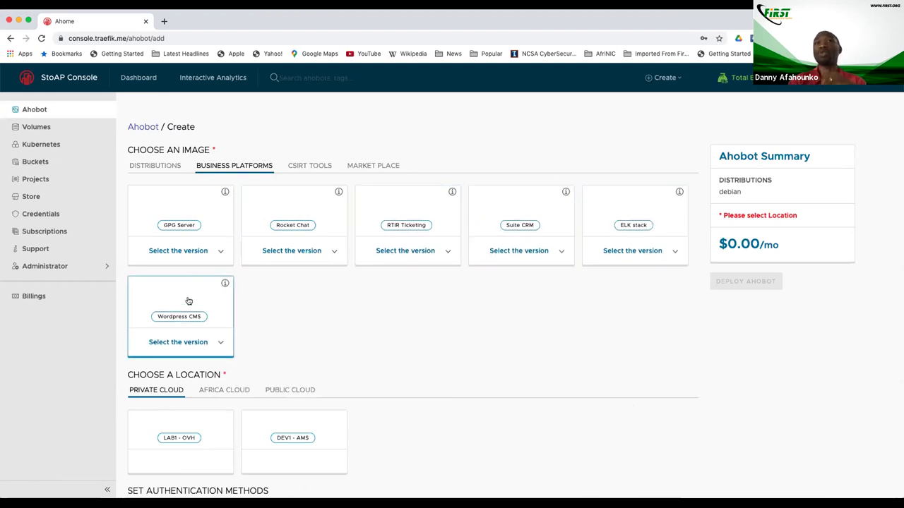
{"action": "left_click", "coordinate": [299, 167]}
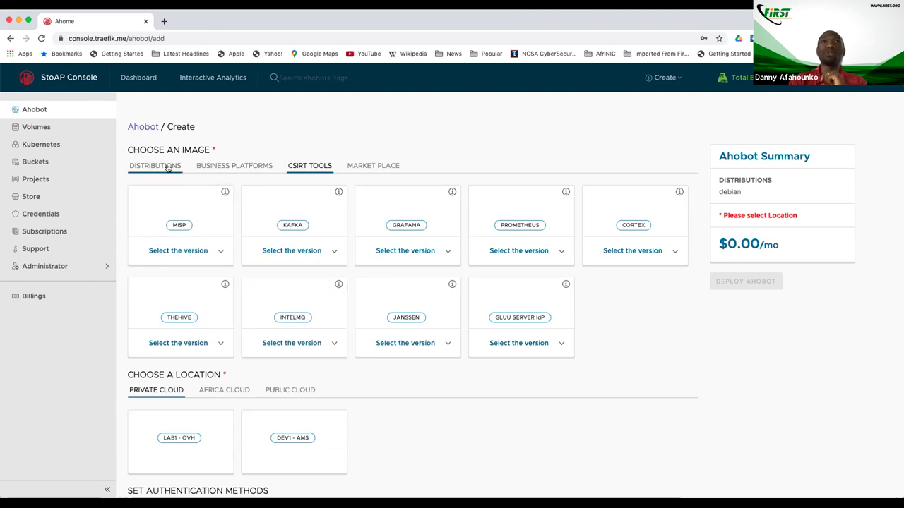
{"action": "left_click", "coordinate": [209, 167]}
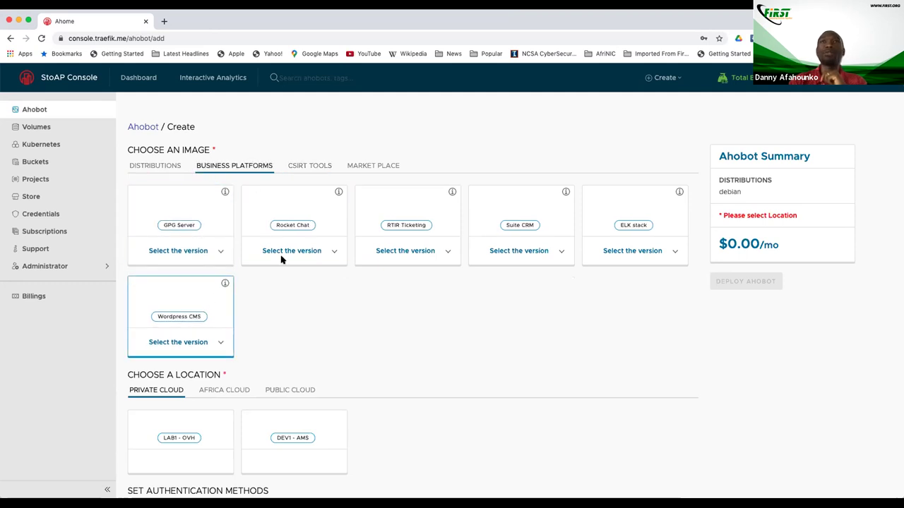
{"action": "left_click", "coordinate": [377, 206]}
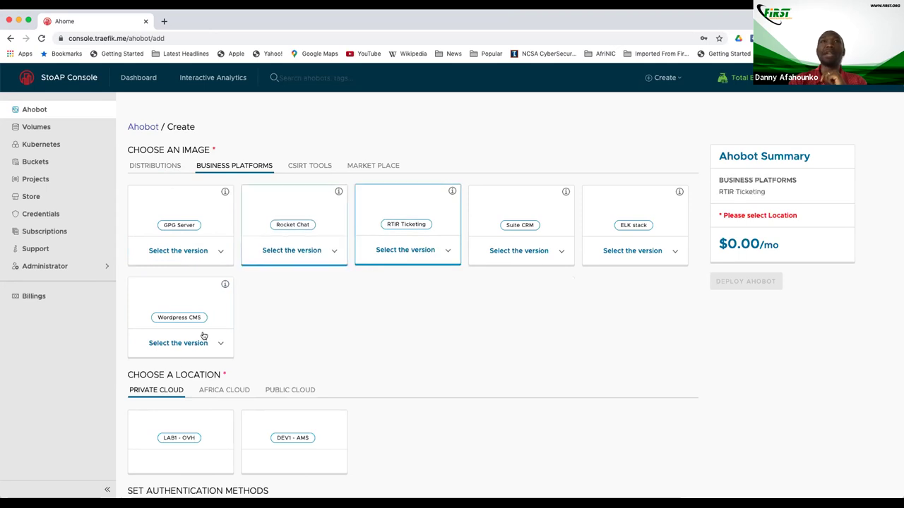
Review the Africa and public cloud locations and choose the private cloud location LAB1 - OVH.
{"action": "scroll", "coordinate": [226, 317], "scroll_direction": "down", "scroll_amount": 3}
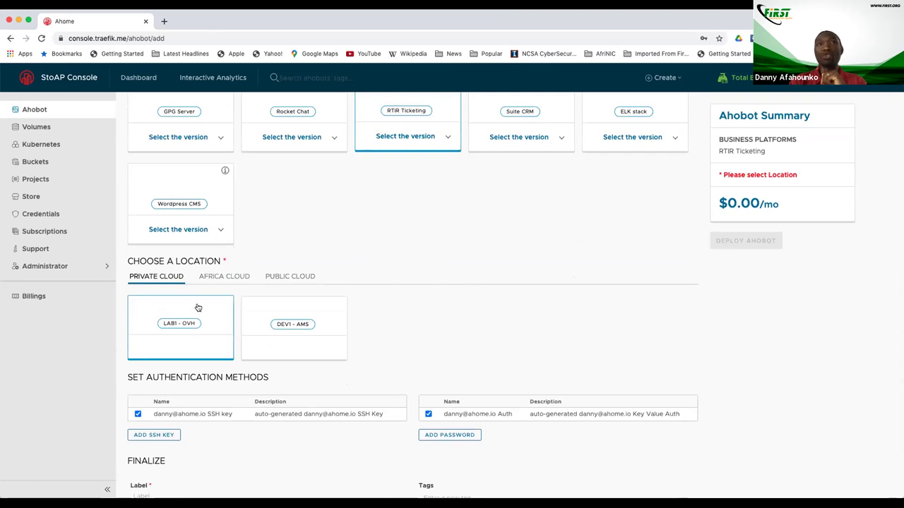
{"action": "left_click", "coordinate": [218, 277]}
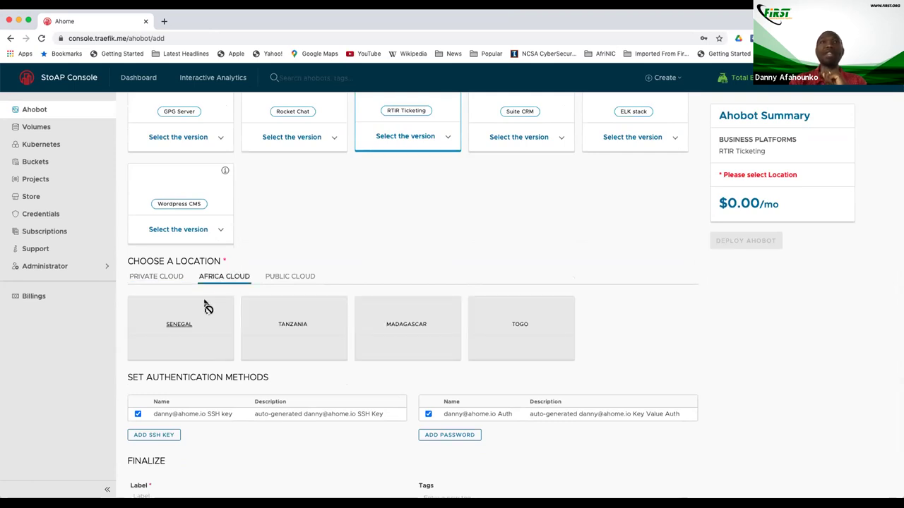
{"action": "left_click", "coordinate": [285, 279]}
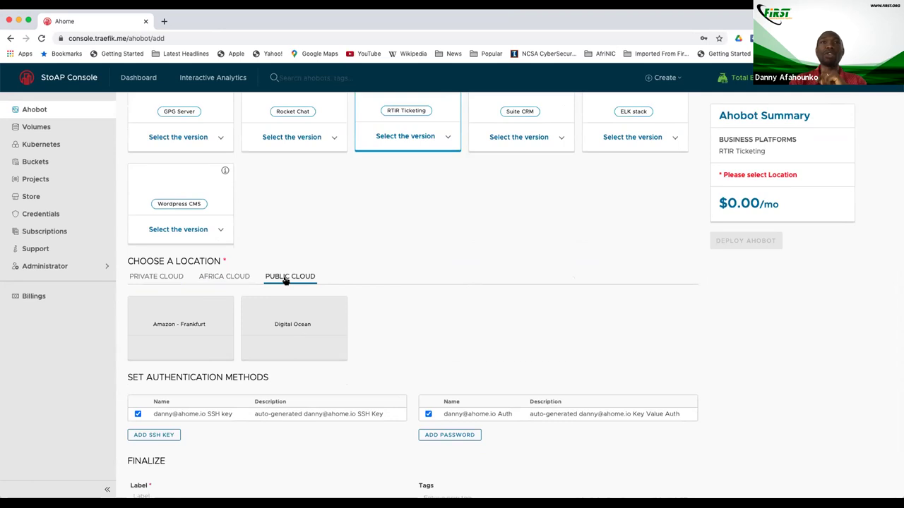
{"action": "left_click", "coordinate": [159, 277]}
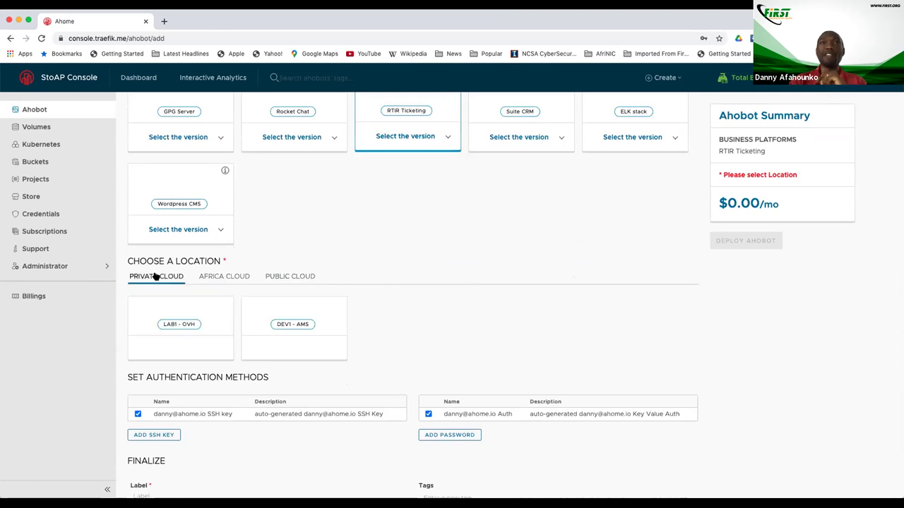
{"action": "left_click", "coordinate": [143, 315]}
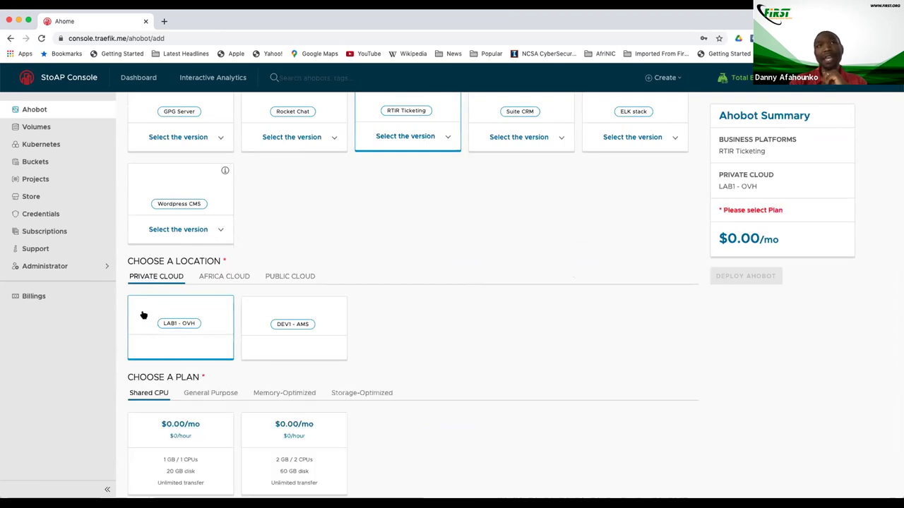
Compare the general purpose plans and choose the Shared CPU plan with 2 GB, 2 CPUs and 60 GB disk.
{"action": "scroll", "coordinate": [210, 339], "scroll_direction": "down", "scroll_amount": 4}
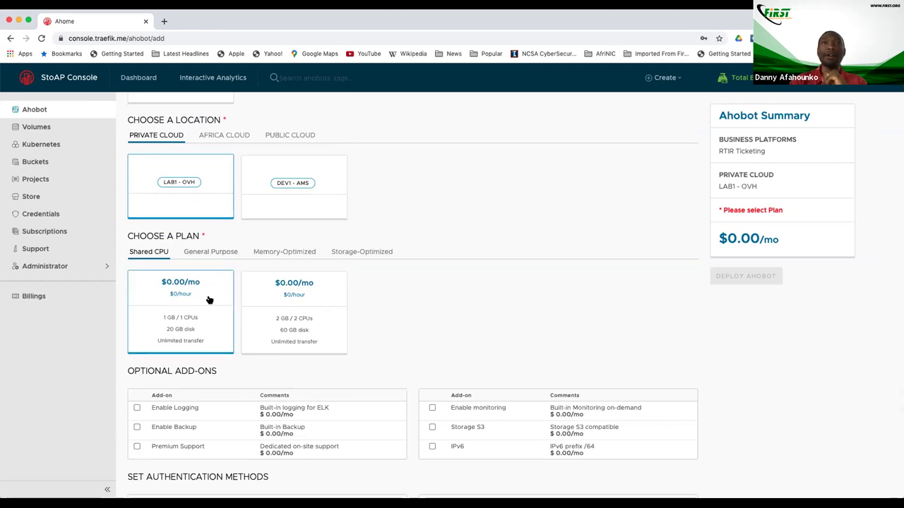
{"action": "left_click", "coordinate": [211, 253]}
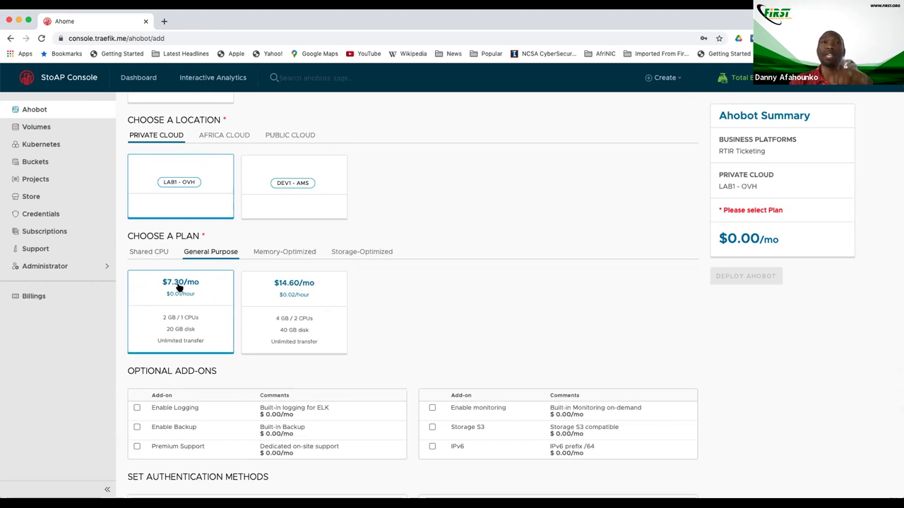
{"action": "left_click", "coordinate": [144, 253]}
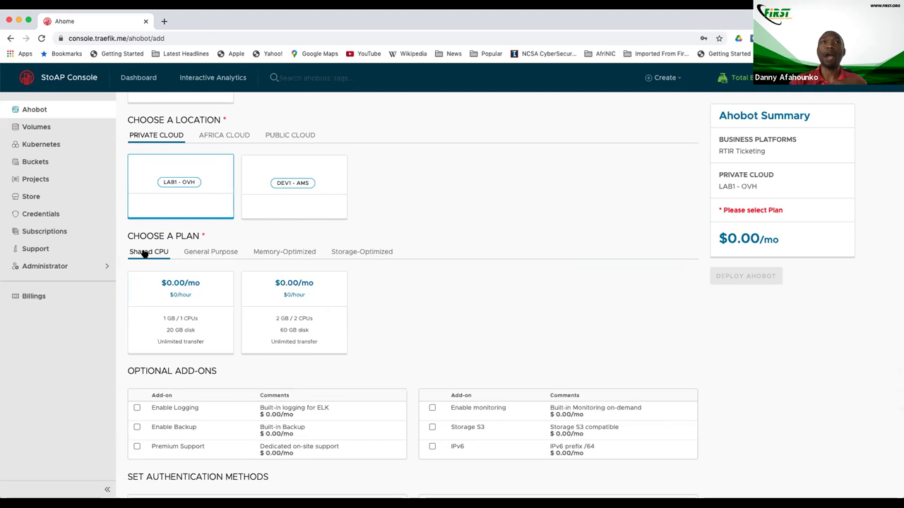
{"action": "left_click", "coordinate": [262, 317]}
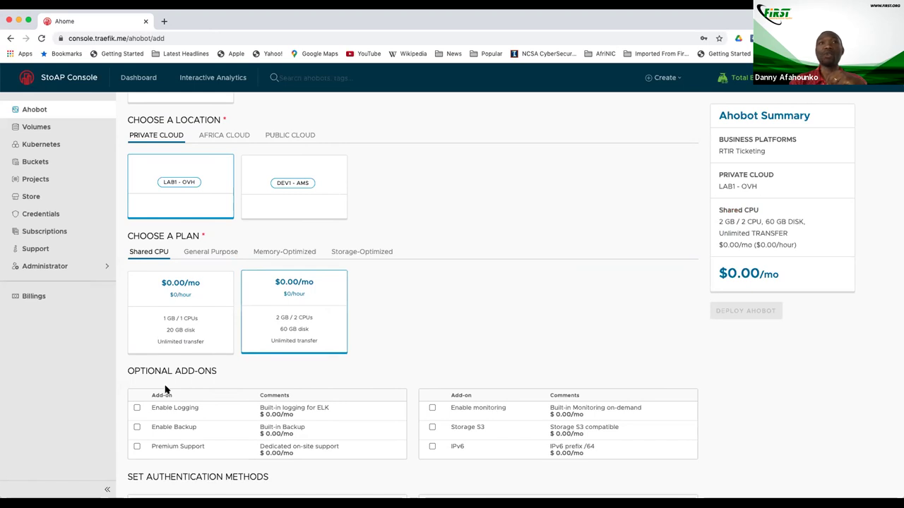
Enable the logging, backup, premium support, monitoring and IPv6 add-ons for the Ahobot.
{"action": "scroll", "coordinate": [139, 403], "scroll_direction": "down", "scroll_amount": 3}
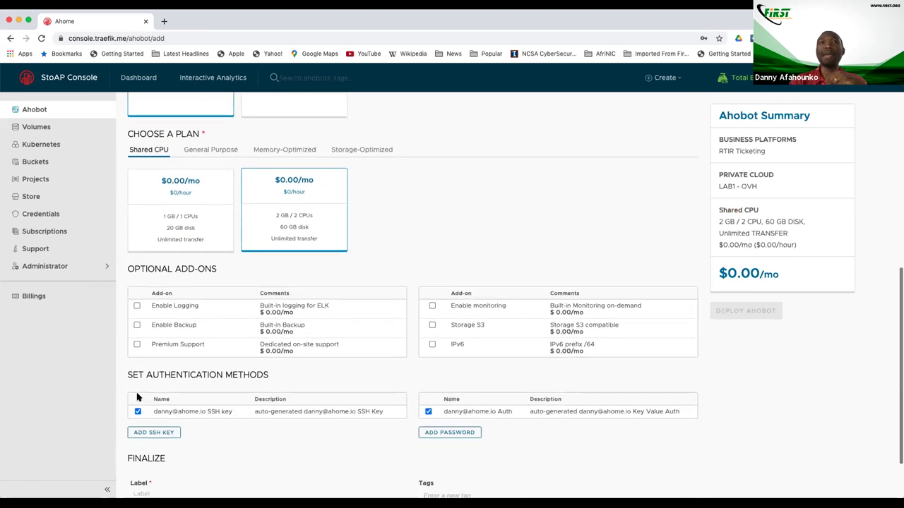
{"action": "left_click", "coordinate": [137, 306]}
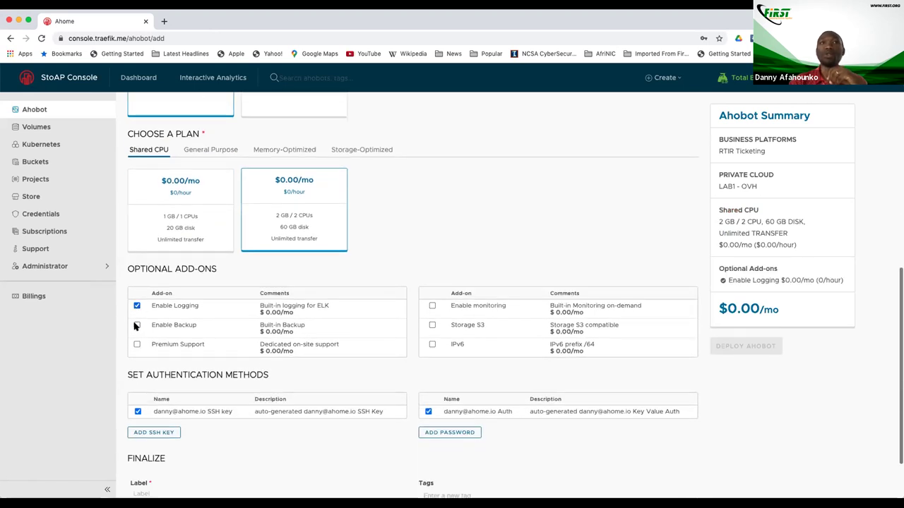
{"action": "left_click", "coordinate": [136, 326]}
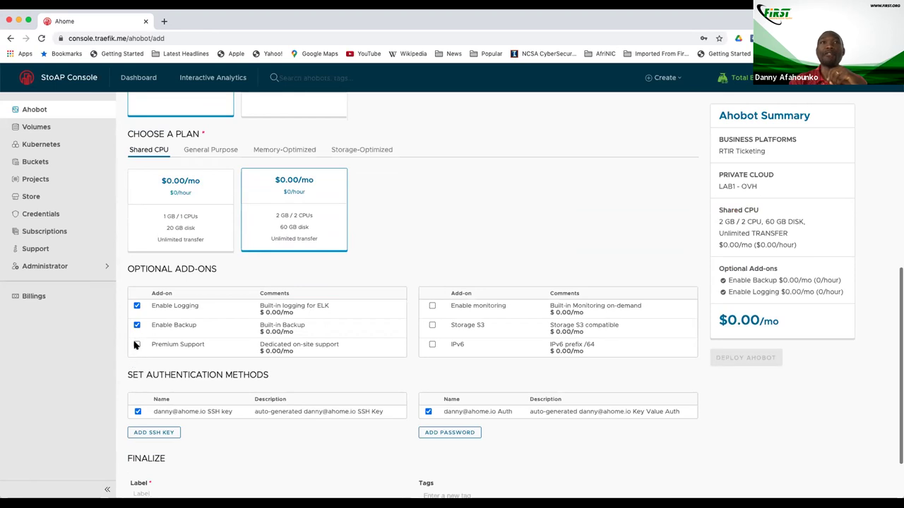
{"action": "left_click", "coordinate": [137, 345]}
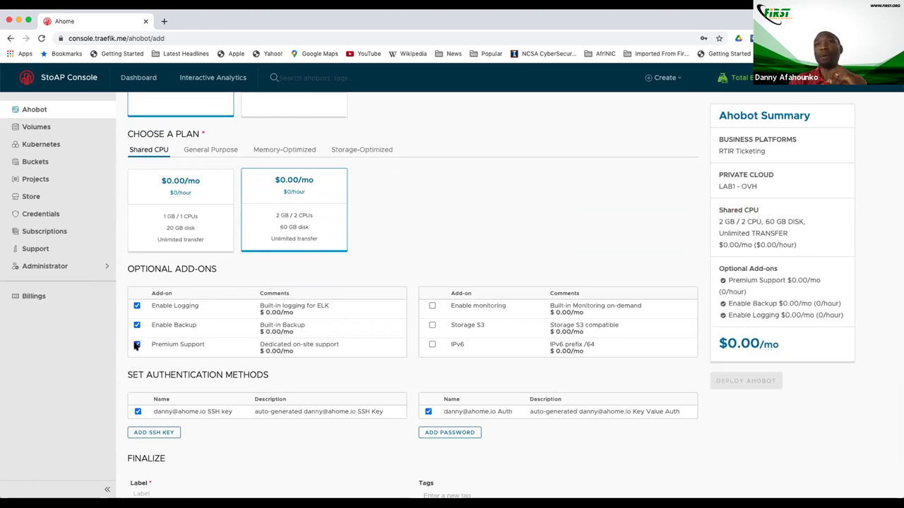
{"action": "left_click", "coordinate": [433, 307]}
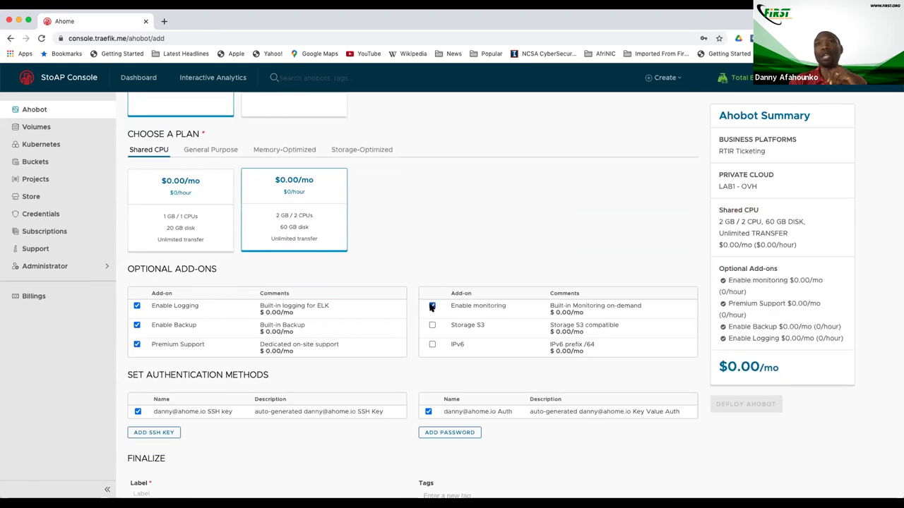
{"action": "left_click", "coordinate": [432, 344]}
Label the Ahobot demo-pla1 and assign it to the Cloud Infra project.
{"action": "scroll", "coordinate": [407, 363], "scroll_direction": "down", "scroll_amount": 2}
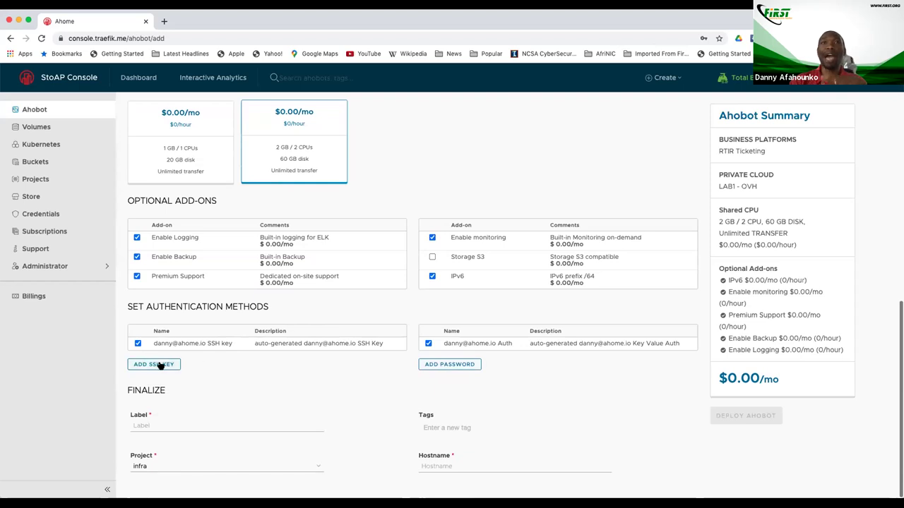
{"action": "left_click", "coordinate": [203, 424]}
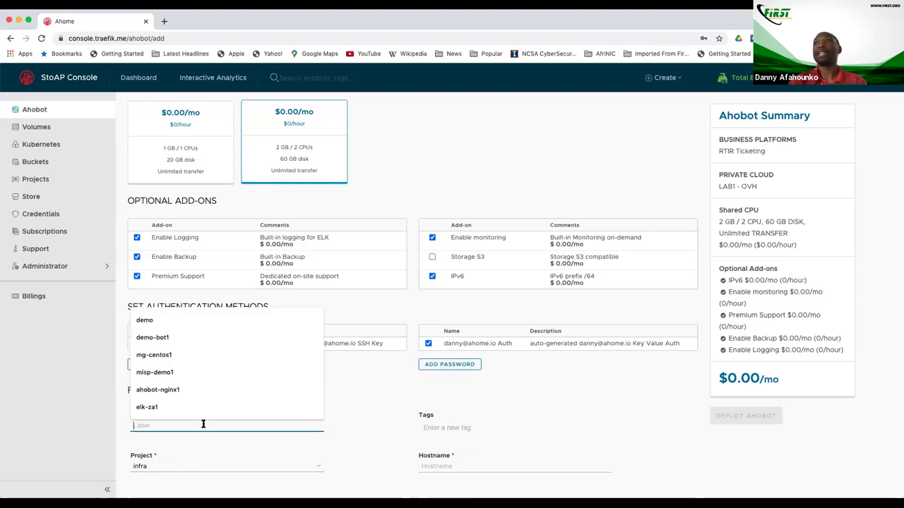
{"action": "type", "text": "demo-"}
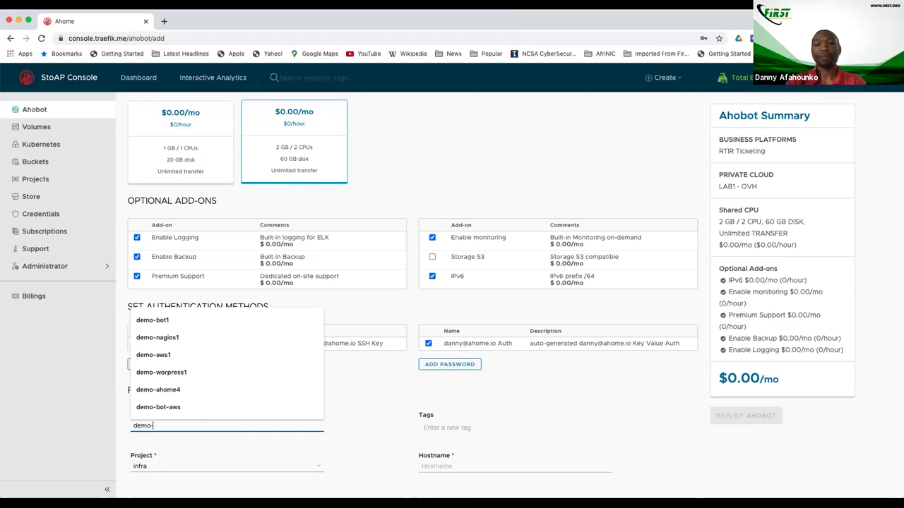
{"action": "type", "text": "pla1"}
{"action": "key", "text": "Tab"}
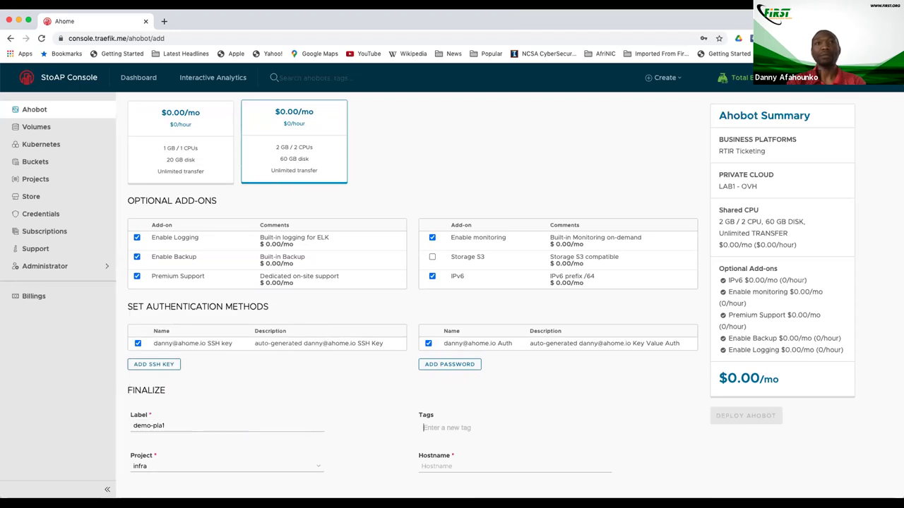
{"action": "left_click", "coordinate": [192, 466]}
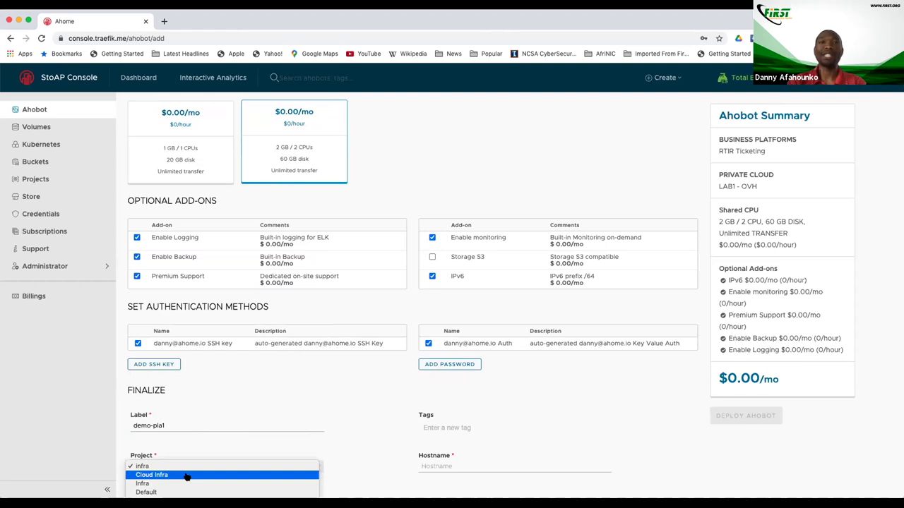
{"action": "left_click", "coordinate": [187, 475]}
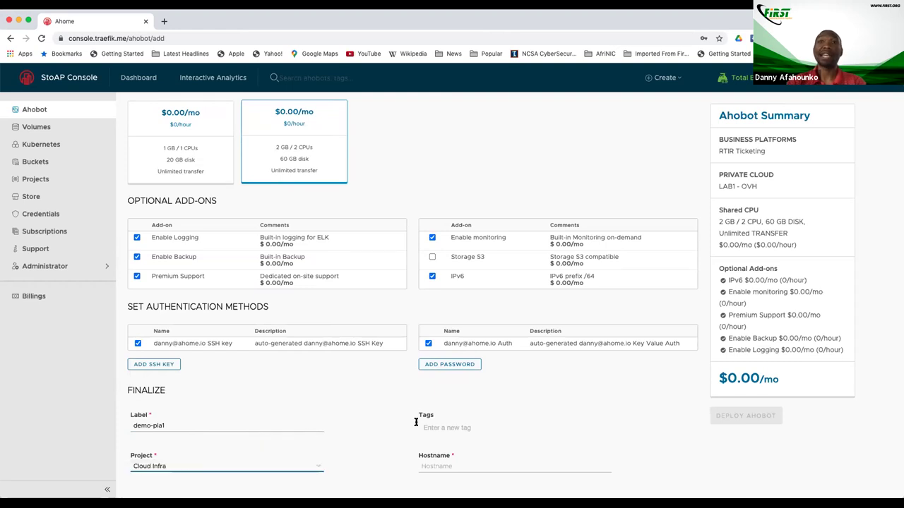
Add the tag csirt to the new Ahobot.
{"action": "left_click", "coordinate": [455, 427]}
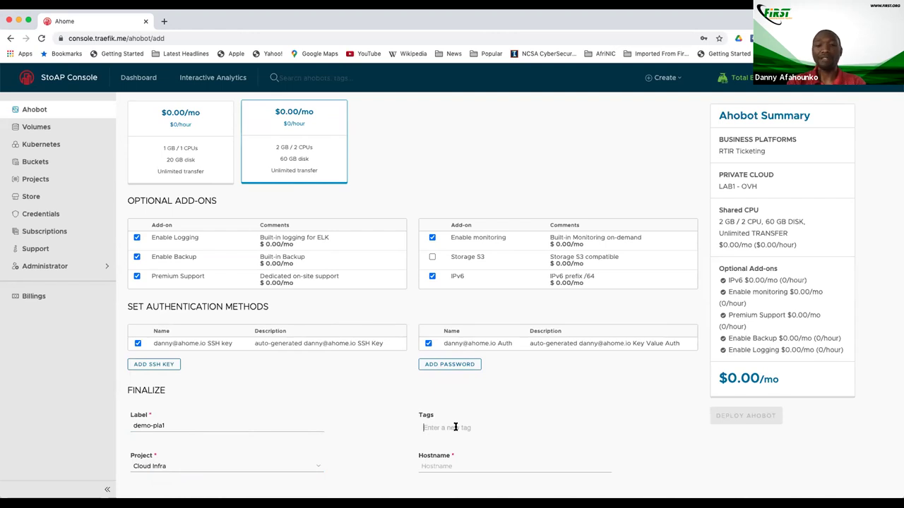
{"action": "type", "text": "csirt"}
{"action": "key", "text": "Return"}
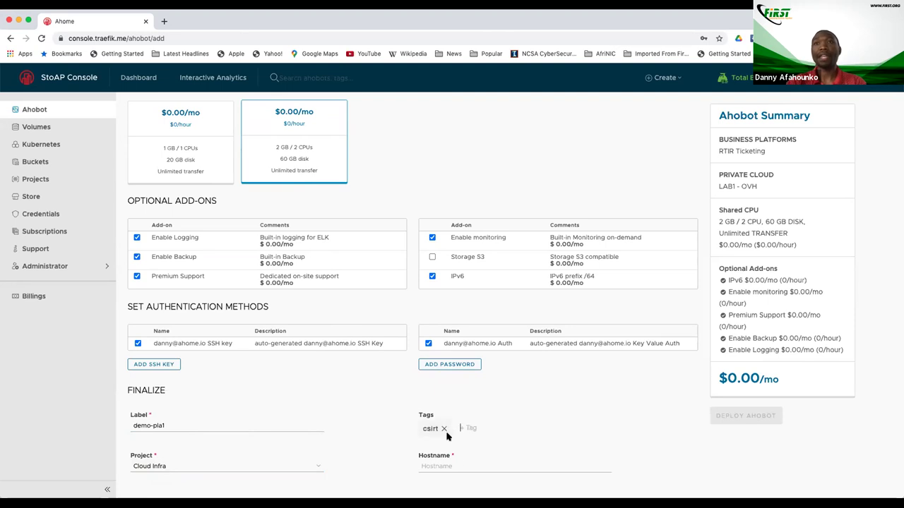
Set the hostname to demo1 and deploy the Ahobot.
{"action": "left_click", "coordinate": [455, 464]}
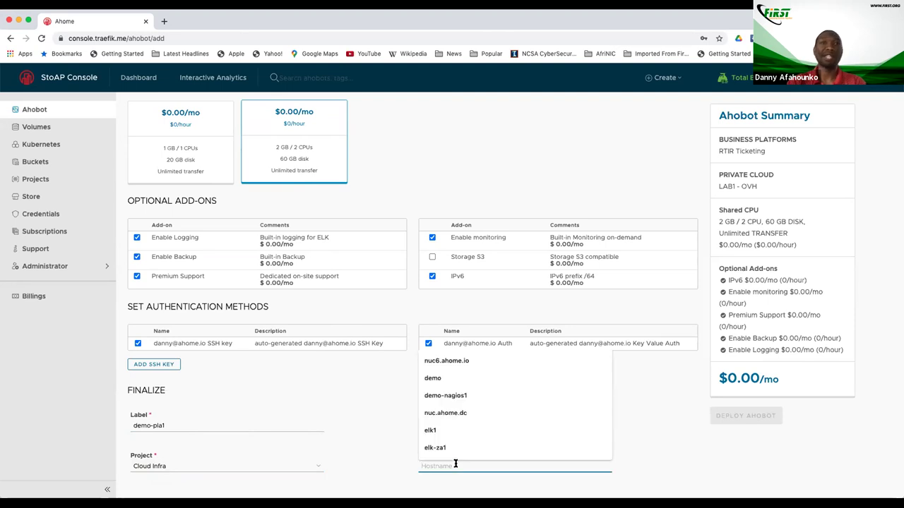
{"action": "type", "text": "demo"}
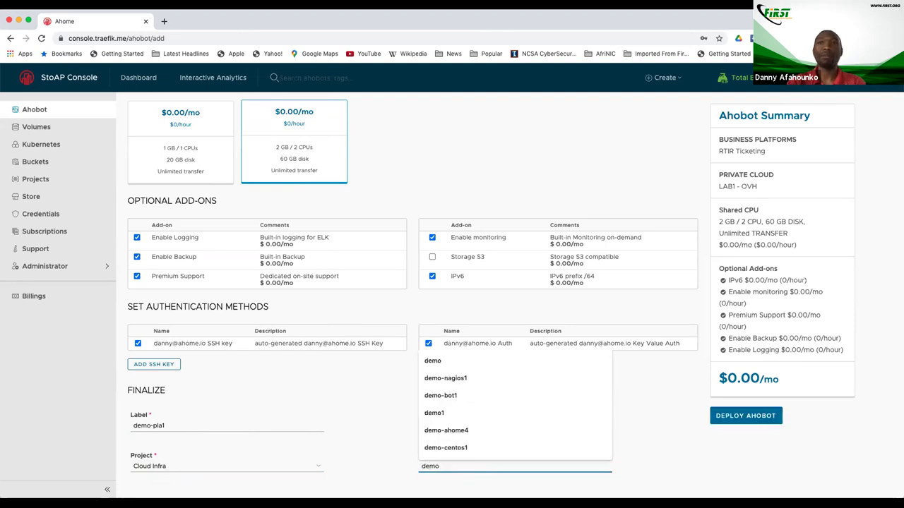
{"action": "type", "text": "1"}
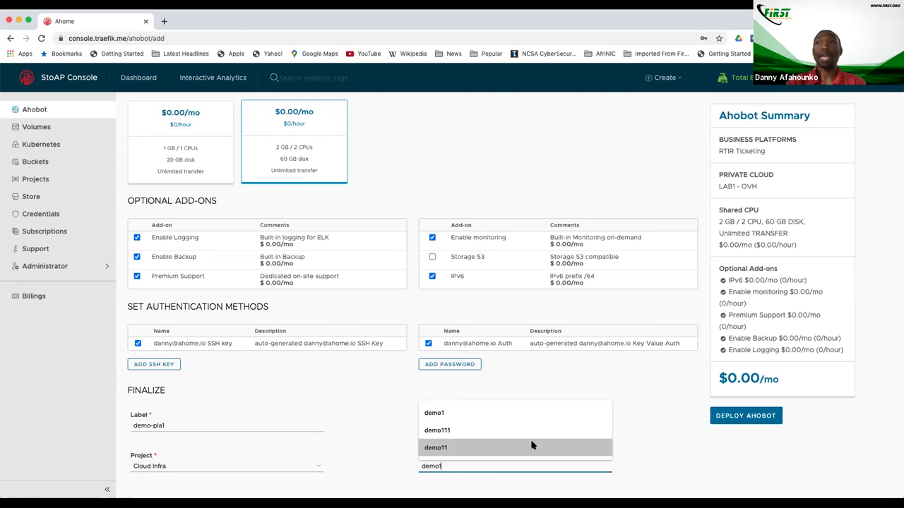
{"action": "left_click", "coordinate": [755, 417]}
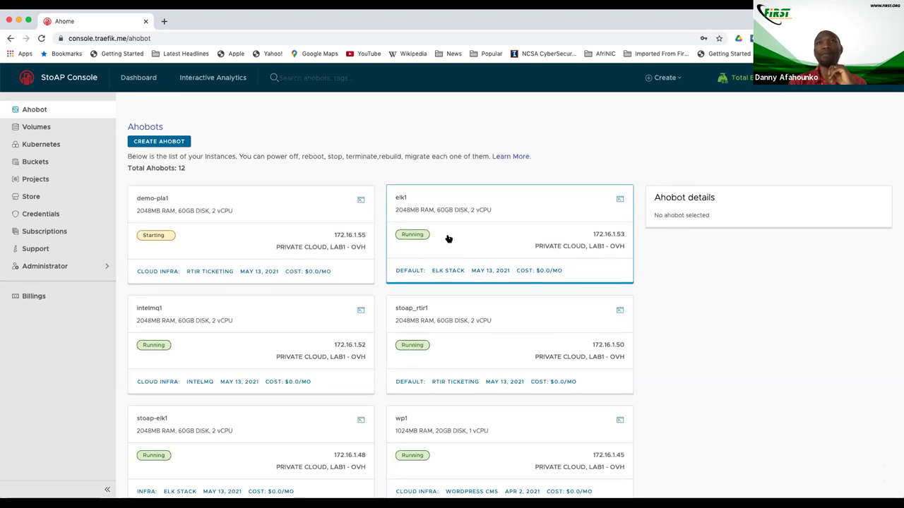
Show the details of the elk1 Ahobot and launch its console.
{"action": "left_click", "coordinate": [469, 231]}
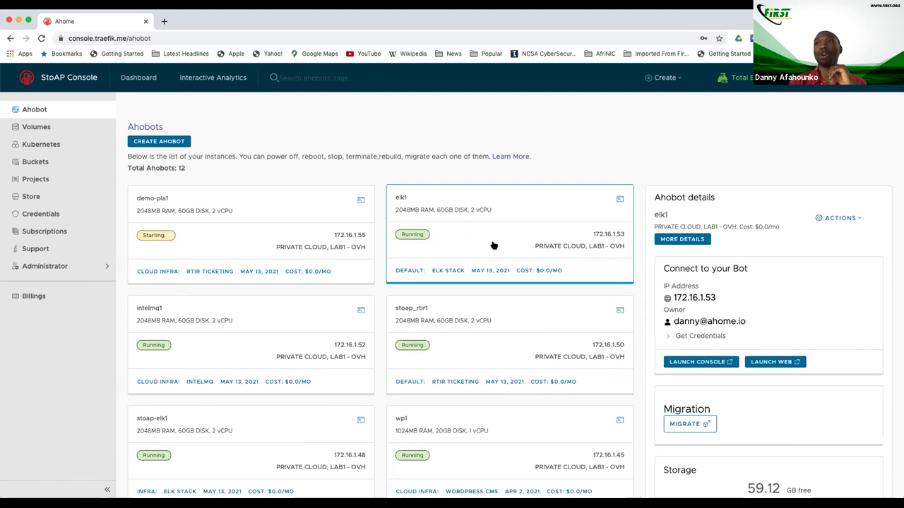
{"action": "left_click", "coordinate": [679, 362]}
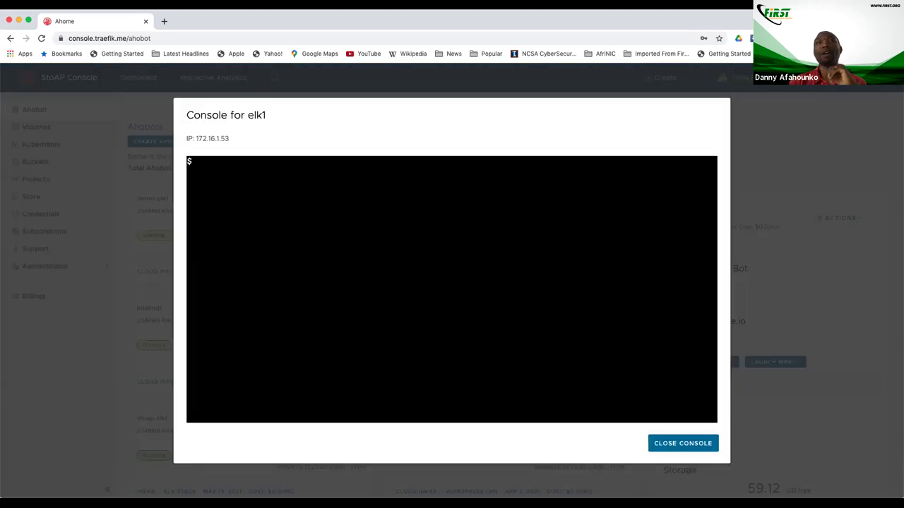
List all running processes on elk1 with ps -ef in its console.
{"action": "key", "text": "Return"}
{"action": "type", "text": "d"}
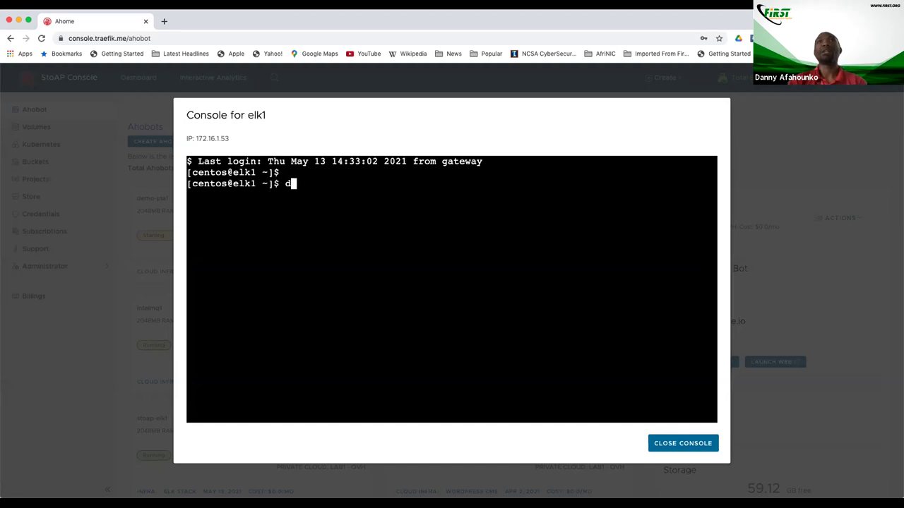
{"action": "key", "text": "BackSpace"}
{"action": "type", "text": "ps "}
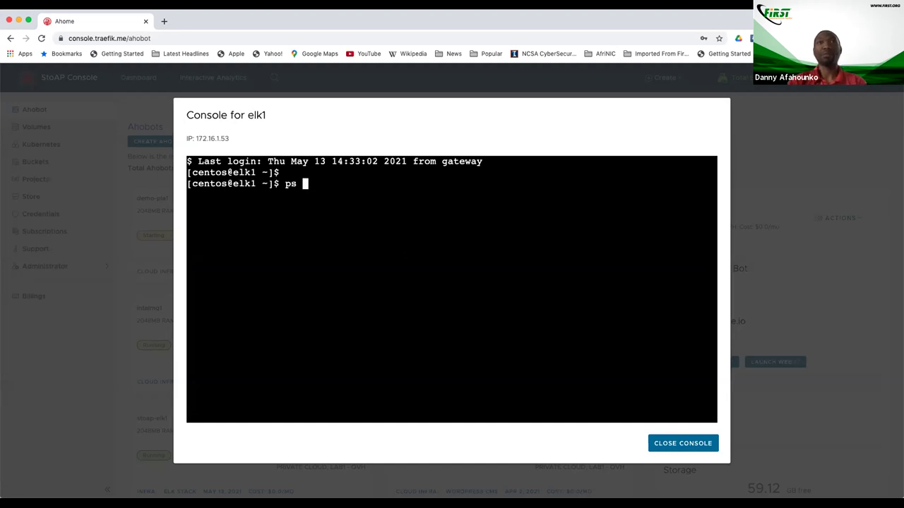
{"action": "type", "text": "-ef"}
{"action": "key", "text": "Return"}
Switch to the root user with sudo su - and check the disk usage with df -h.
{"action": "type", "text": "sudo su -"}
{"action": "key", "text": "Return"}
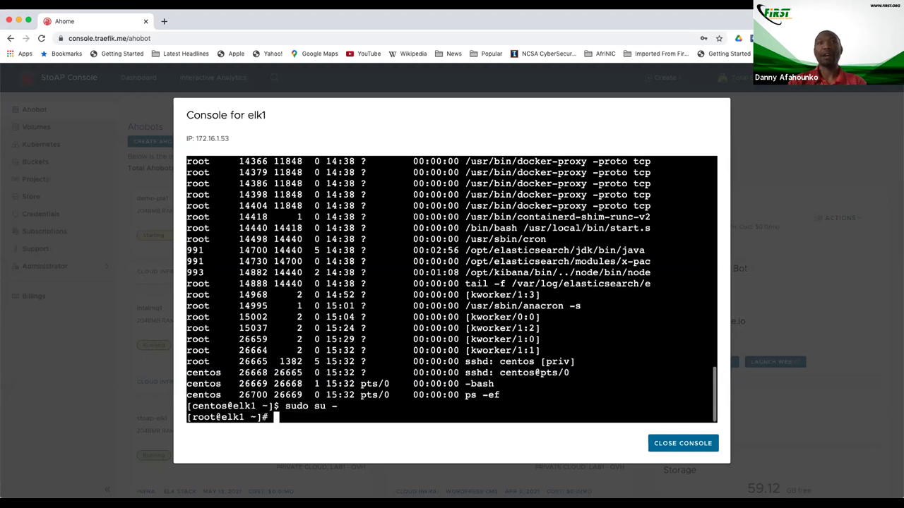
{"action": "type", "text": "df -h"}
{"action": "key", "text": "Return"}
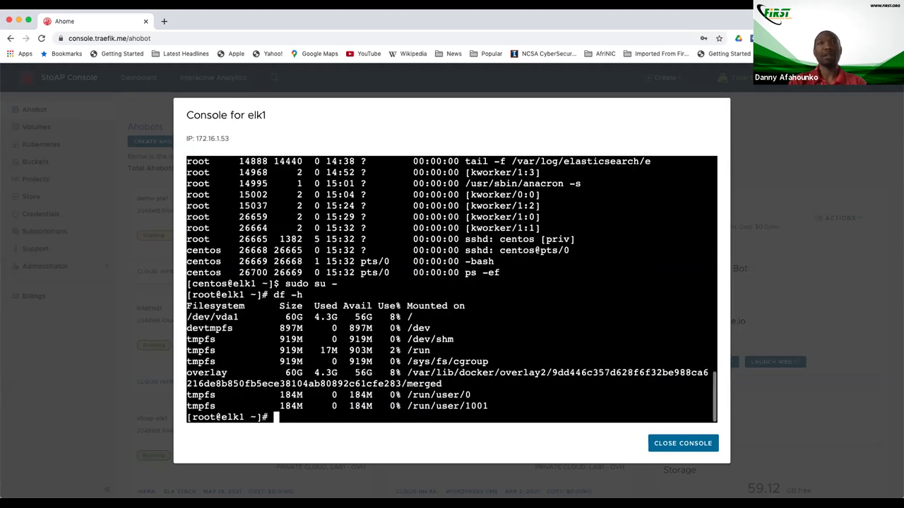
Run htop on elk1 and close its console.
{"action": "type", "text": "htop"}
{"action": "key", "text": "Return"}
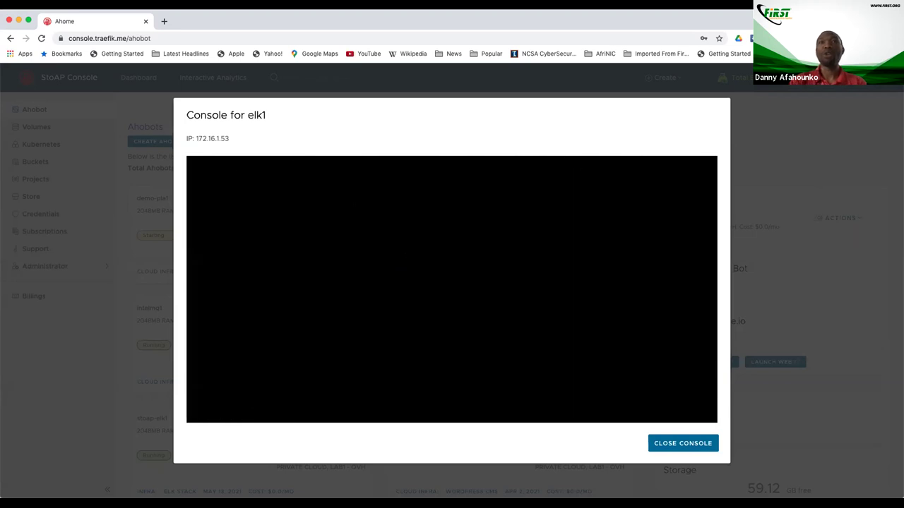
{"action": "left_click", "coordinate": [683, 444]}
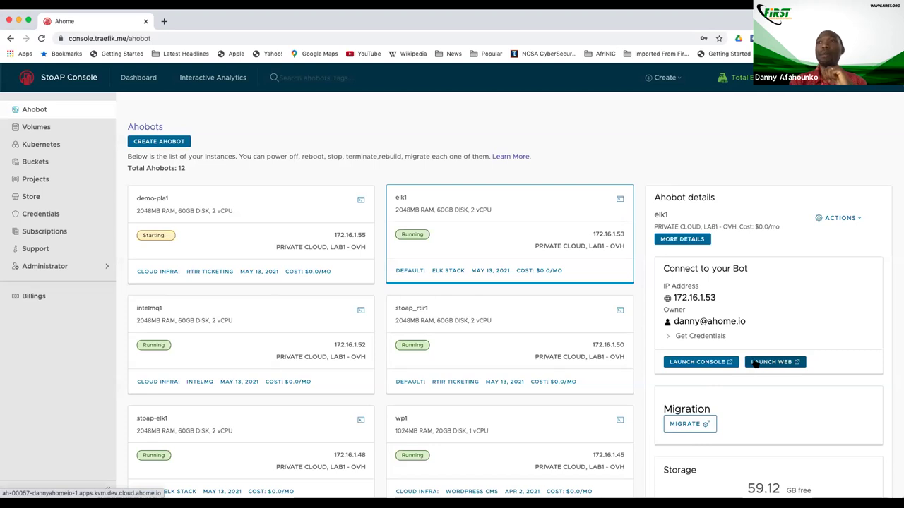
Launch the web interface of the elk1 Ahobot and return to the Ahobots list.
{"action": "left_click", "coordinate": [759, 363]}
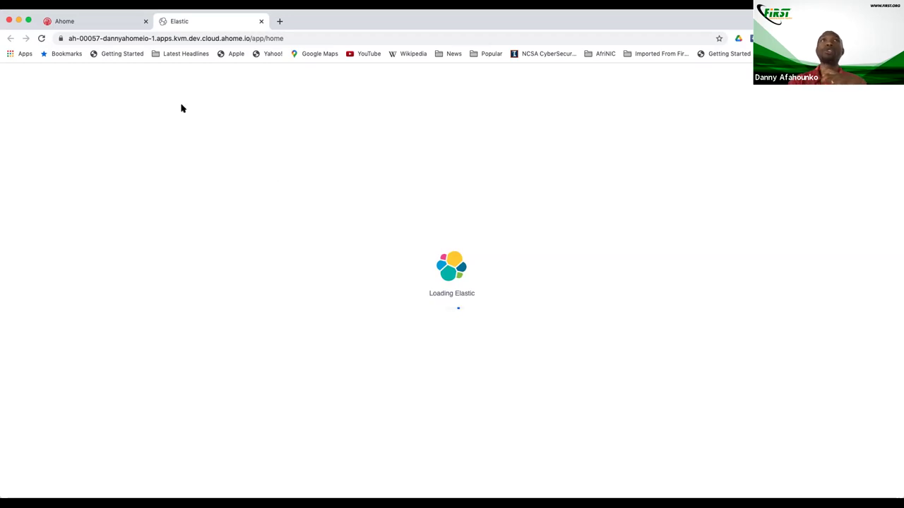
{"action": "left_click", "coordinate": [94, 24]}
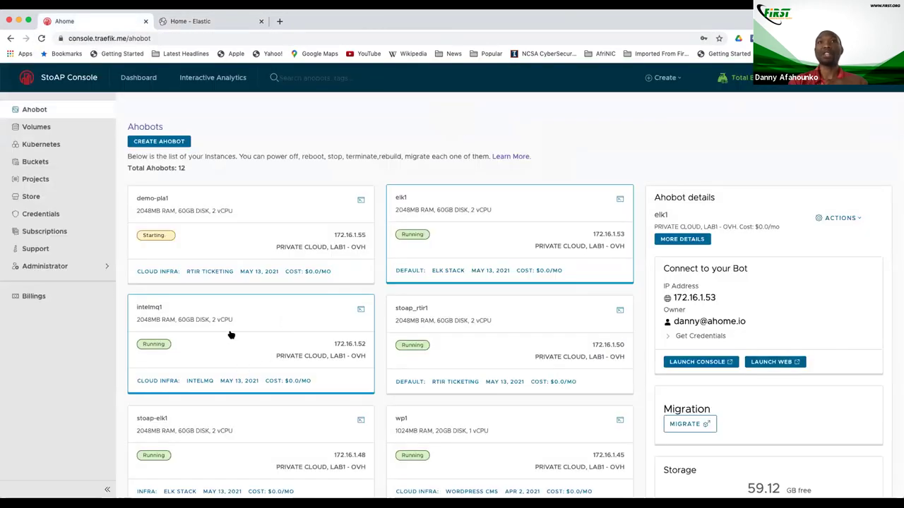
Launch the web interface of the intelmq1 Ahobot, view its Configuration page, and return to the Ahobots list.
{"action": "left_click", "coordinate": [247, 335]}
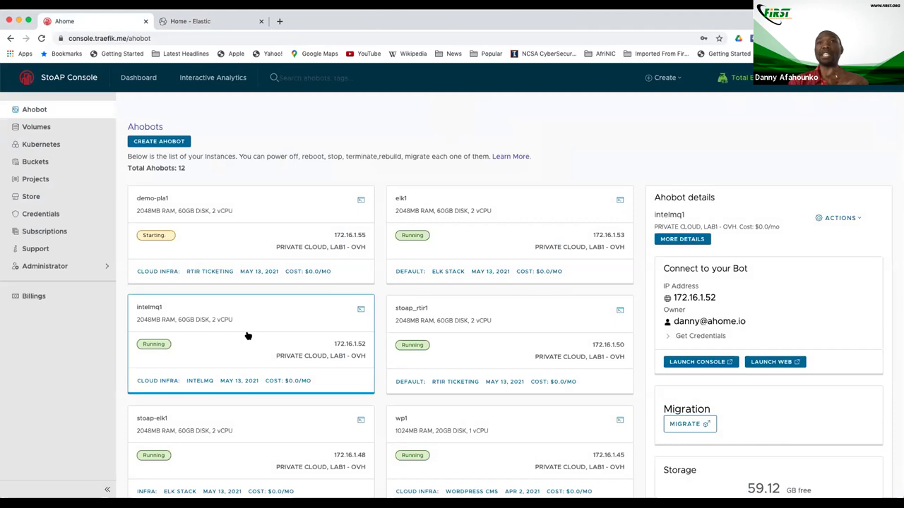
{"action": "left_click", "coordinate": [758, 363]}
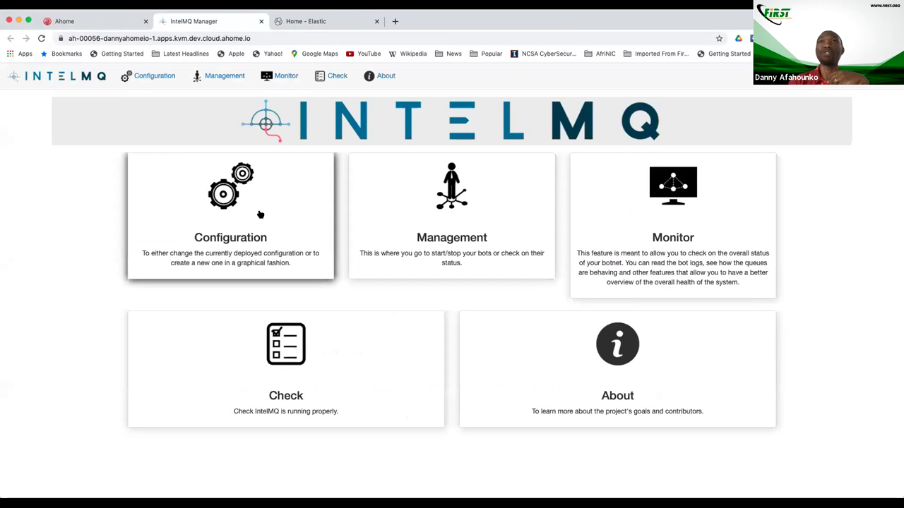
{"action": "left_click", "coordinate": [257, 219]}
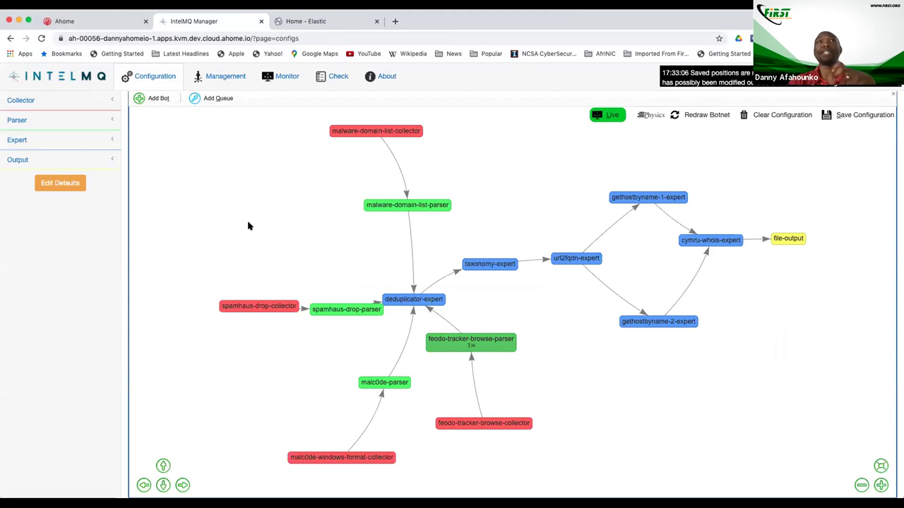
{"action": "left_click", "coordinate": [101, 23]}
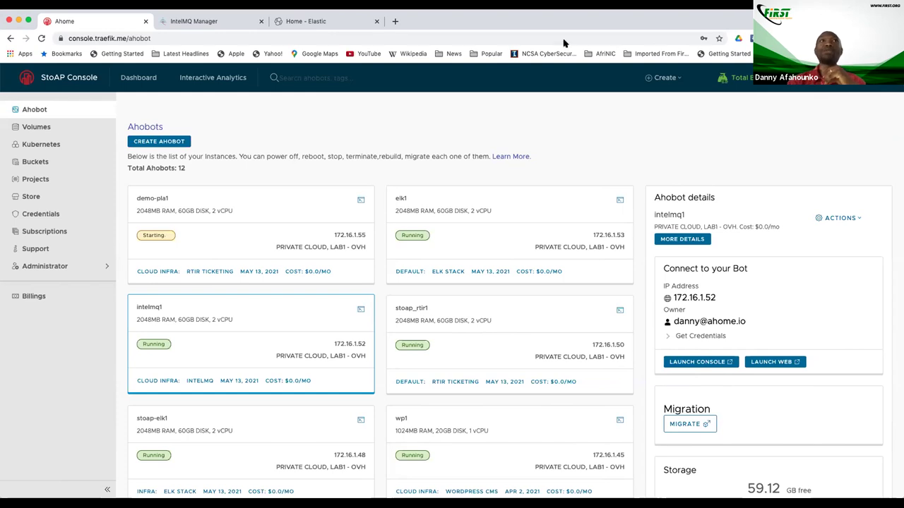
Show the list of volumes and log out of the StoAP Console.
{"action": "left_click", "coordinate": [56, 129]}
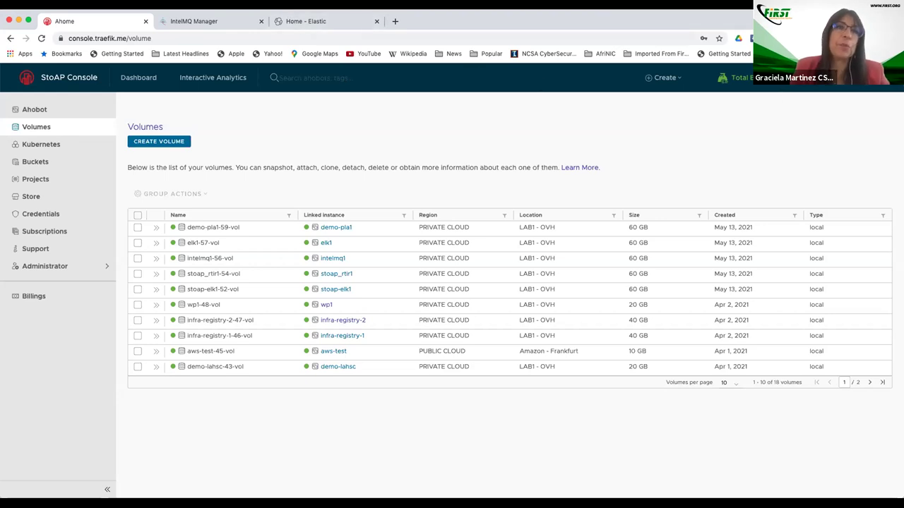
{"action": "left_click", "coordinate": [883, 77]}
{"action": "left_click", "coordinate": [856, 198]}
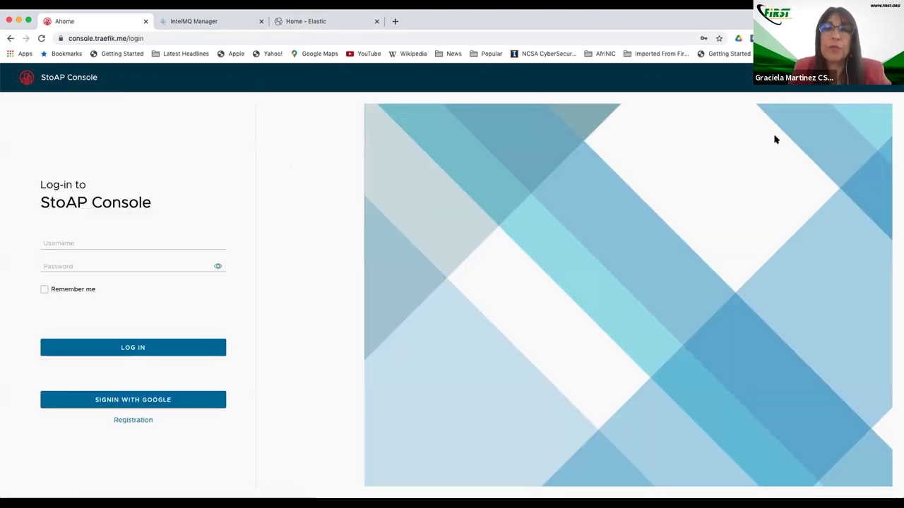